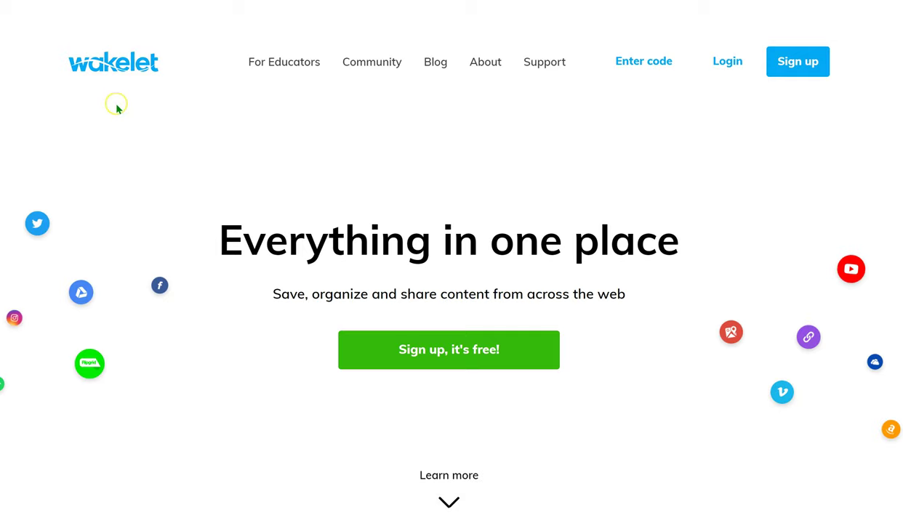
Choose Login in the top navigation bar to sign in to Wakelet.
left_click(728, 62)
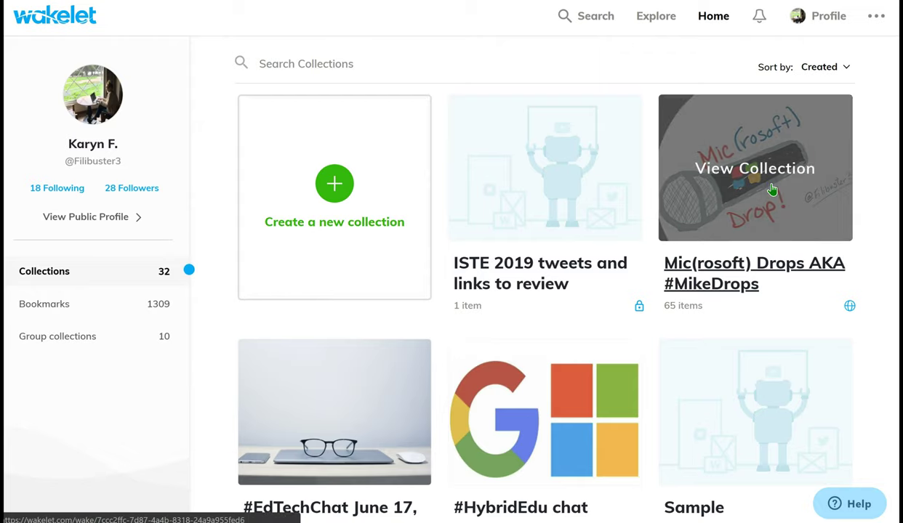
Open the Mic(rosoft) Drops AKA #MikeDrops collection and switch it into edit mode.
left_click(772, 188)
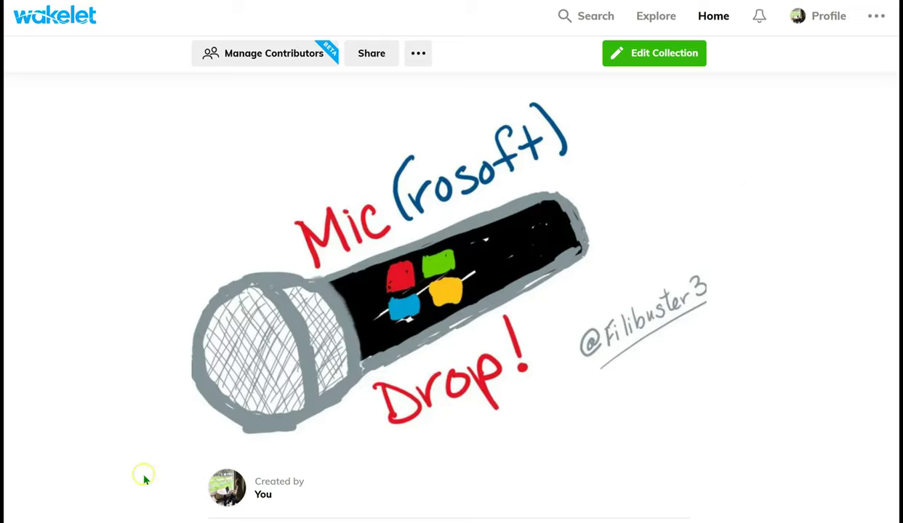
left_click(665, 53)
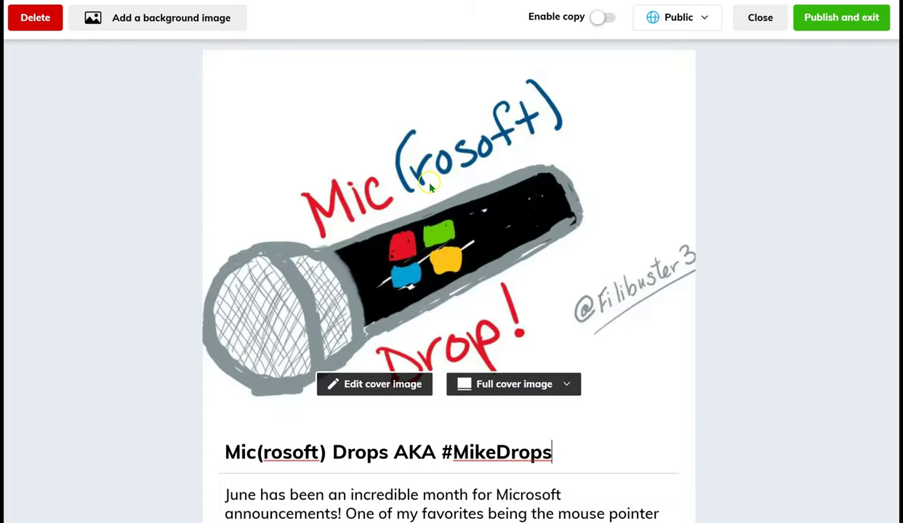
Start adding new content above the 'ISTE 2019 - Whats New in EDU.pptx' item.
scroll(222, 238, "down", 7)
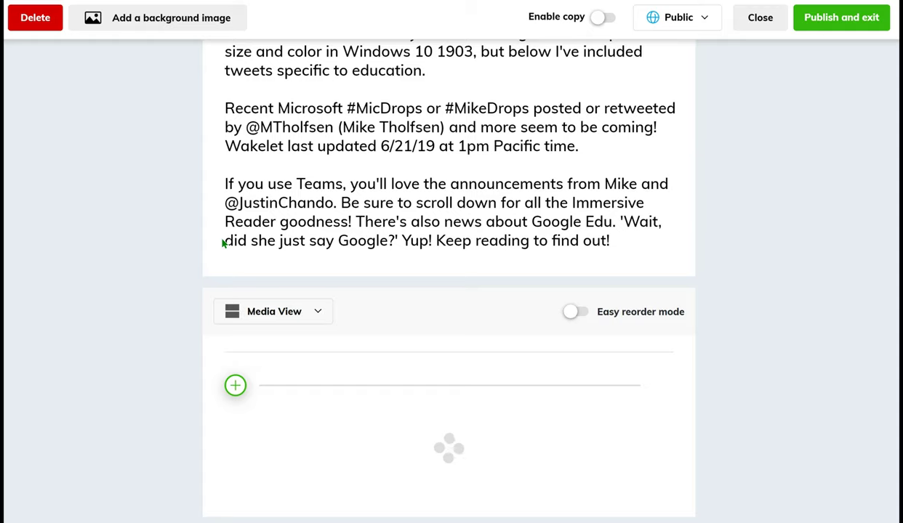
left_click(234, 385)
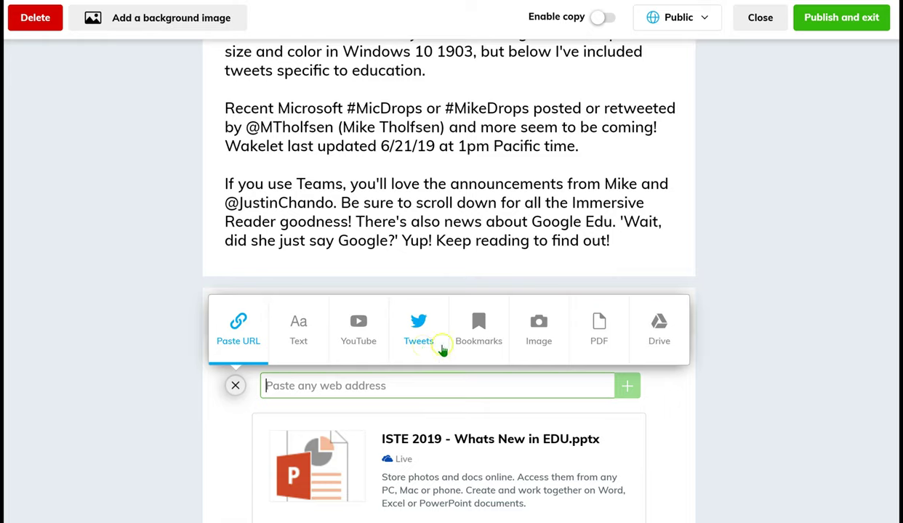
Start adding tweets through the Twitter keyword search, then cancel without adding any.
left_click(539, 340)
left_click(416, 338)
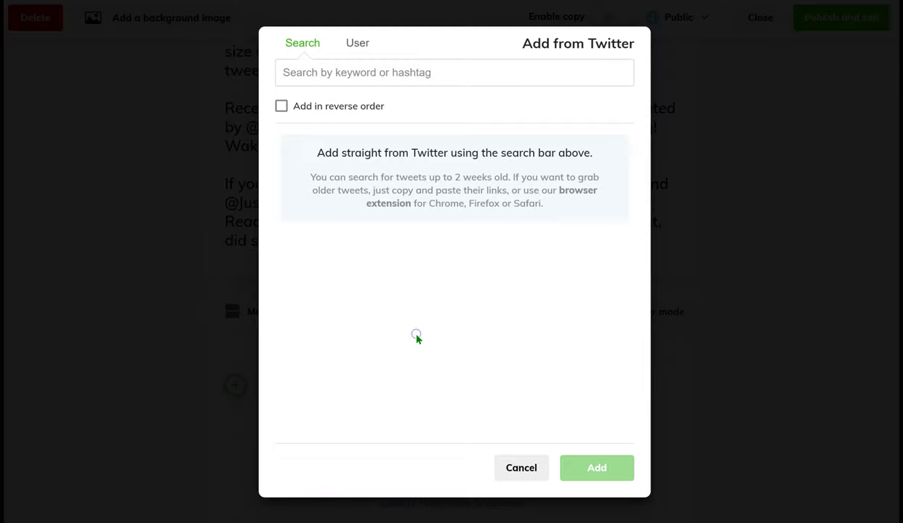
left_click(342, 76)
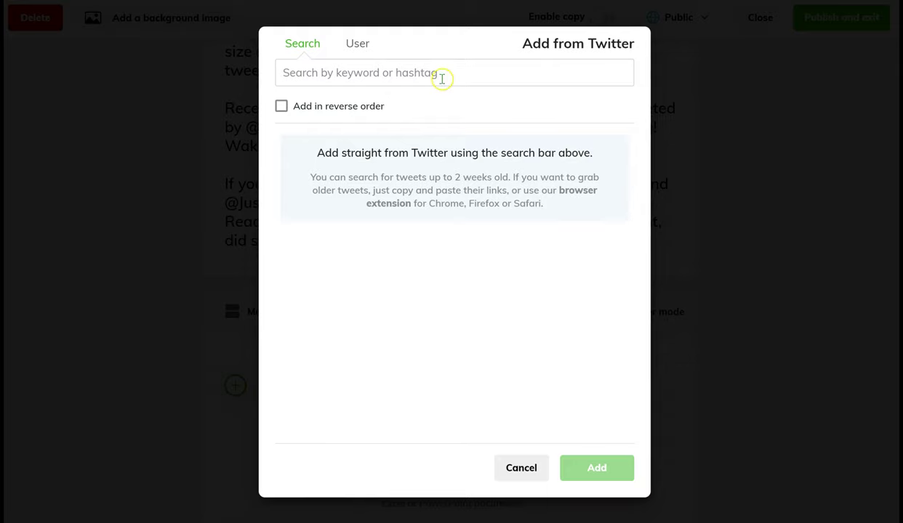
left_click(521, 465)
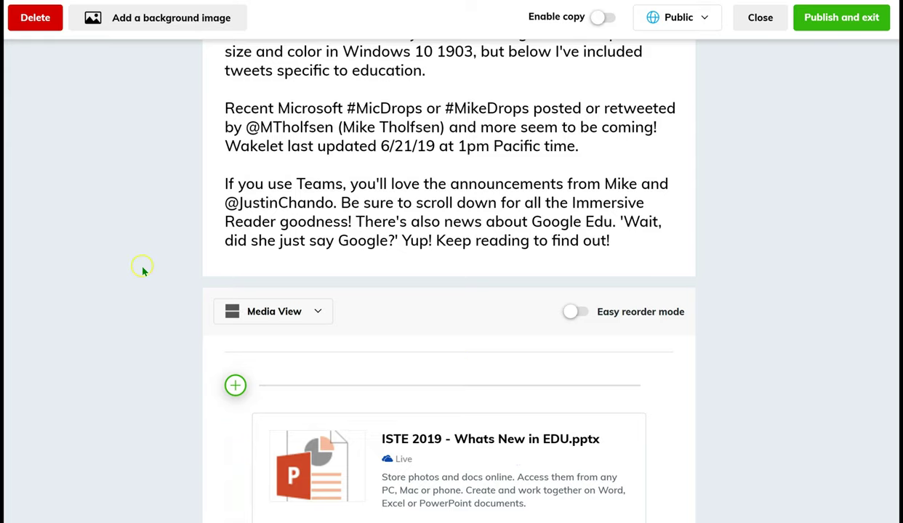
Publish the Mic(rosoft) Drops collection and exit the editor.
scroll(151, 268, "down", 1)
scroll(152, 269, "up", 5)
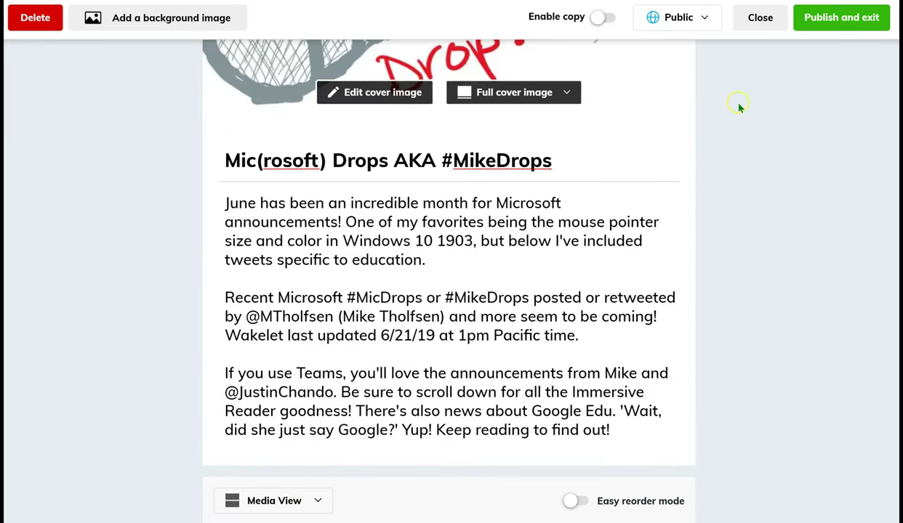
left_click(839, 29)
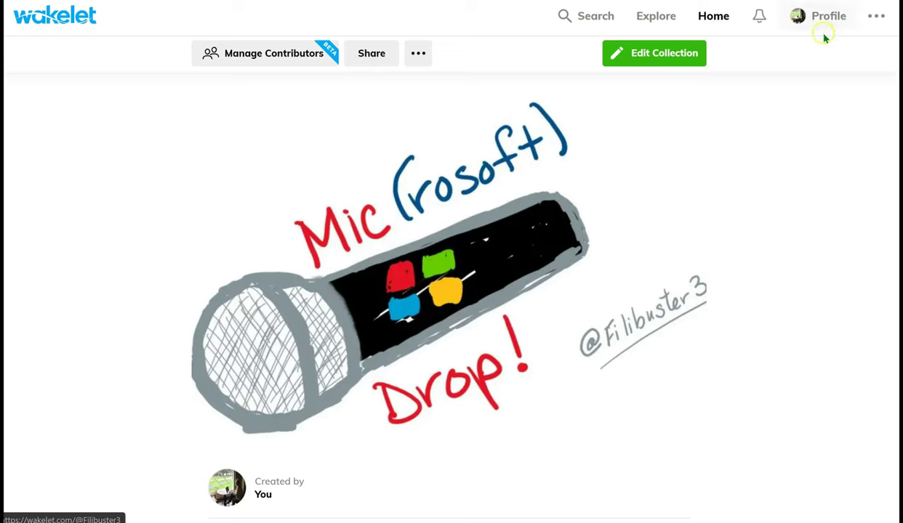
scroll(519, 196, "down", 3)
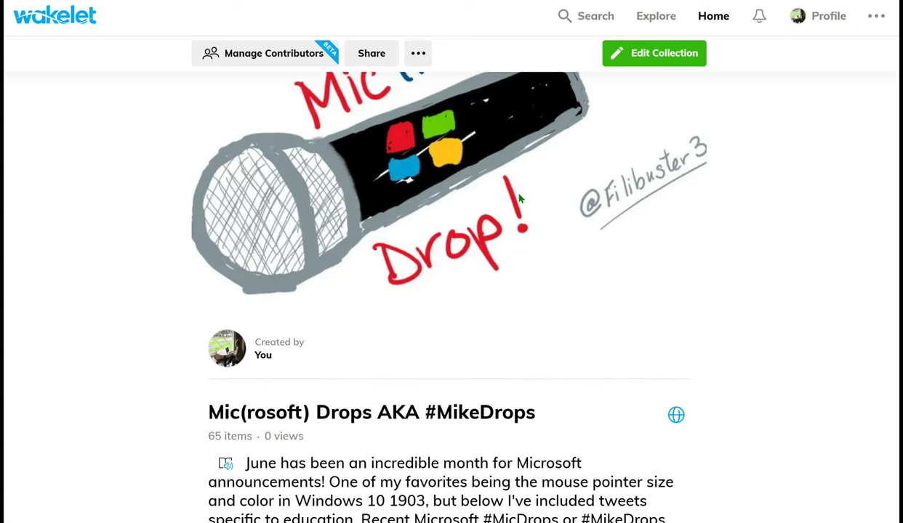
scroll(520, 198, "down", 3)
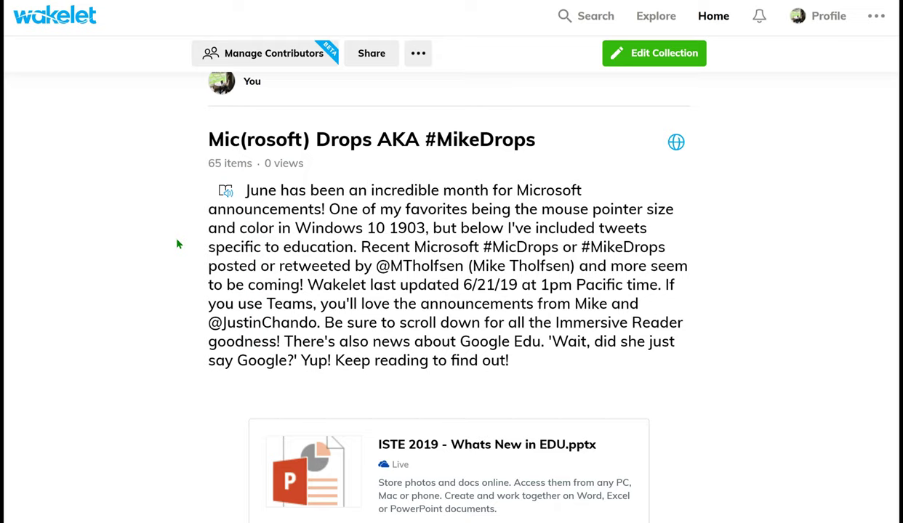
Open the description in Immersive Reader and change its theme from green to Light.
left_click(225, 192)
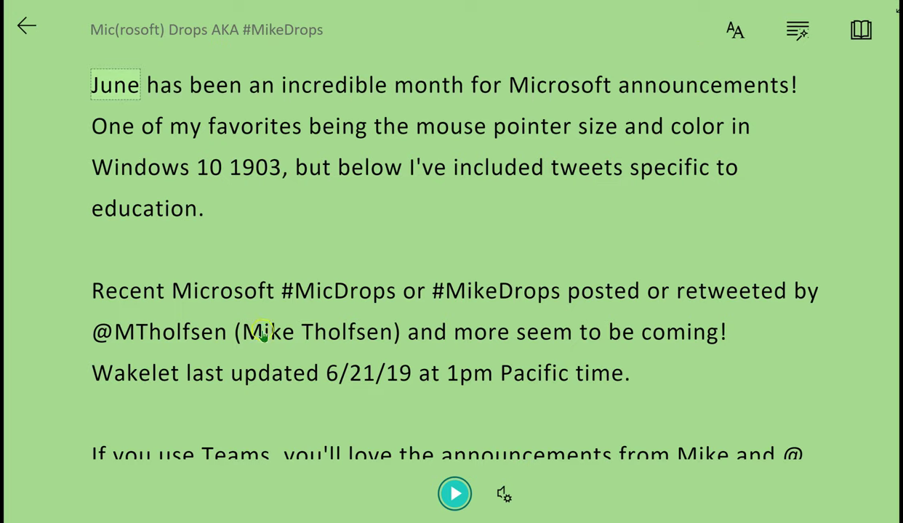
left_click(735, 31)
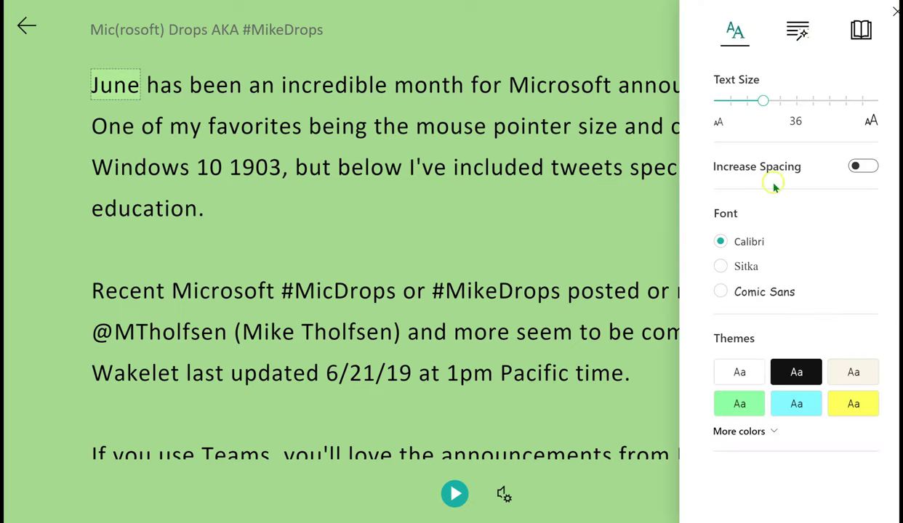
left_click(740, 374)
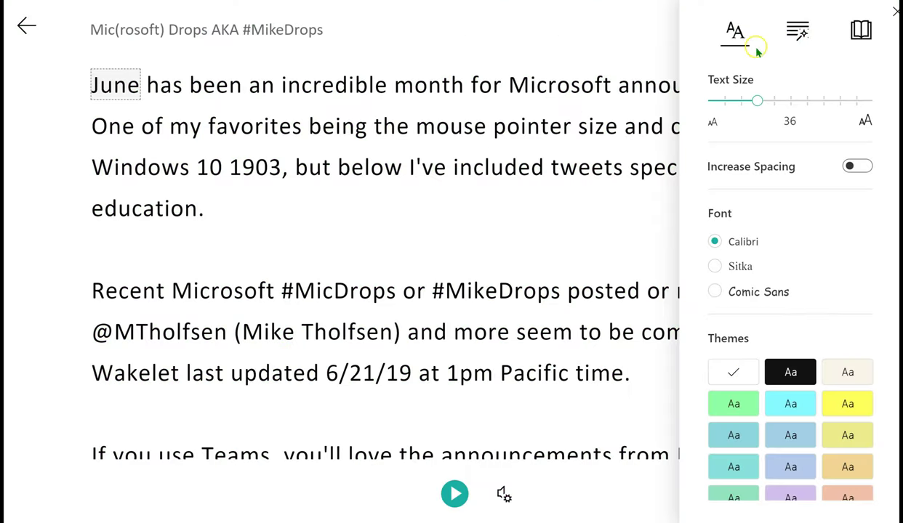
left_click(655, 32)
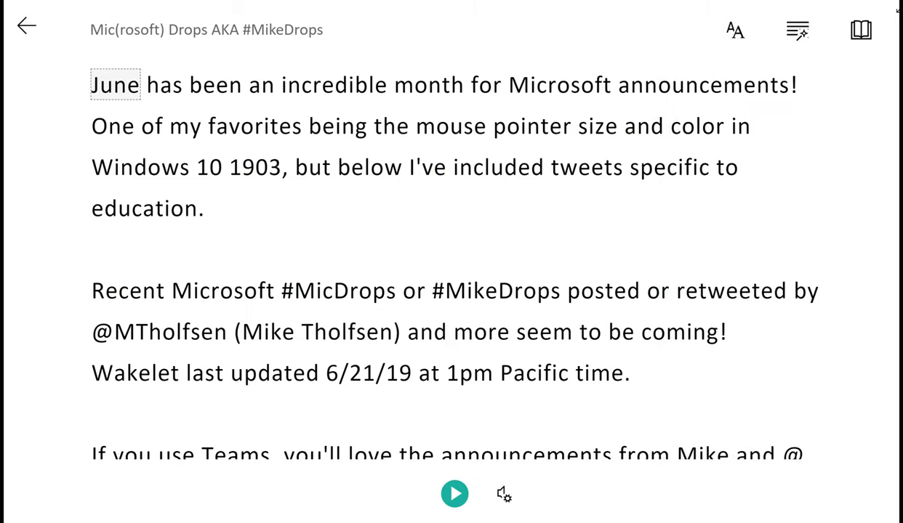
left_click(25, 25)
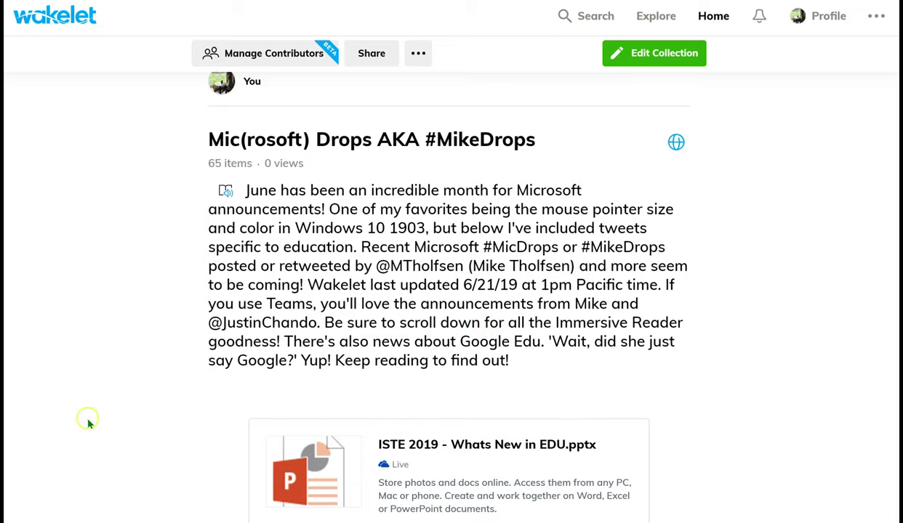
left_click(225, 190)
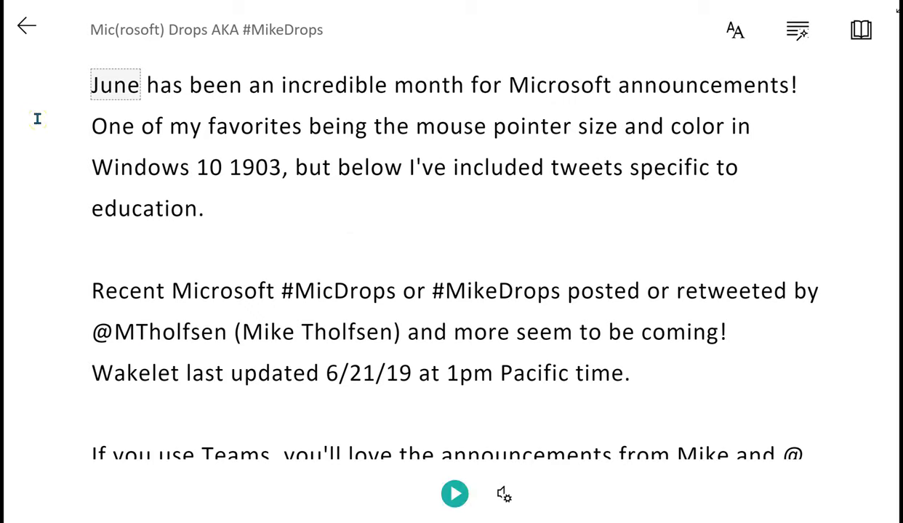
Adjust the text size near 36 and toggle Increase Spacing on, then off.
left_click(737, 30)
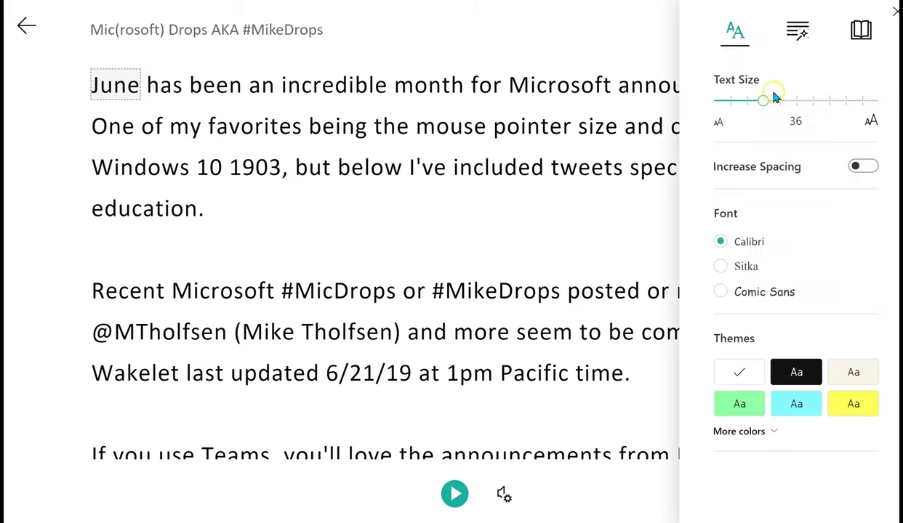
left_click_drag(773, 106, 769, 107)
left_click(872, 168)
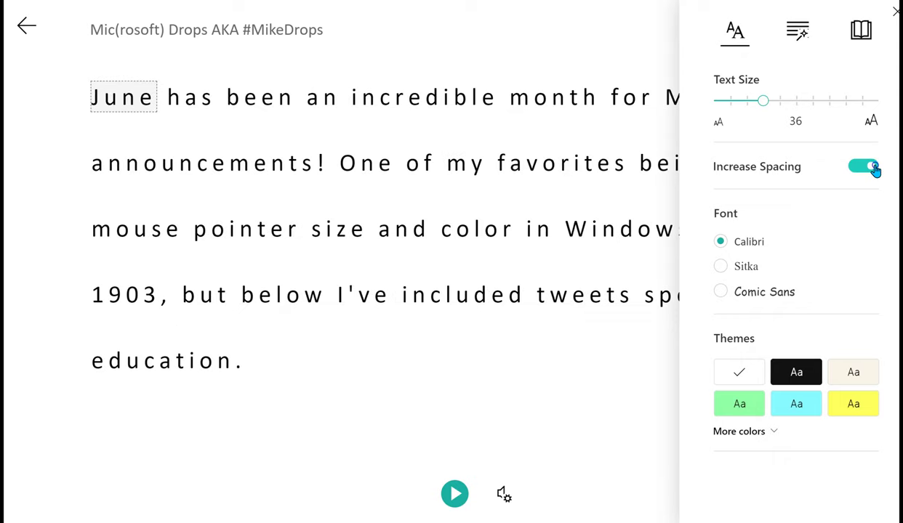
left_click(875, 167)
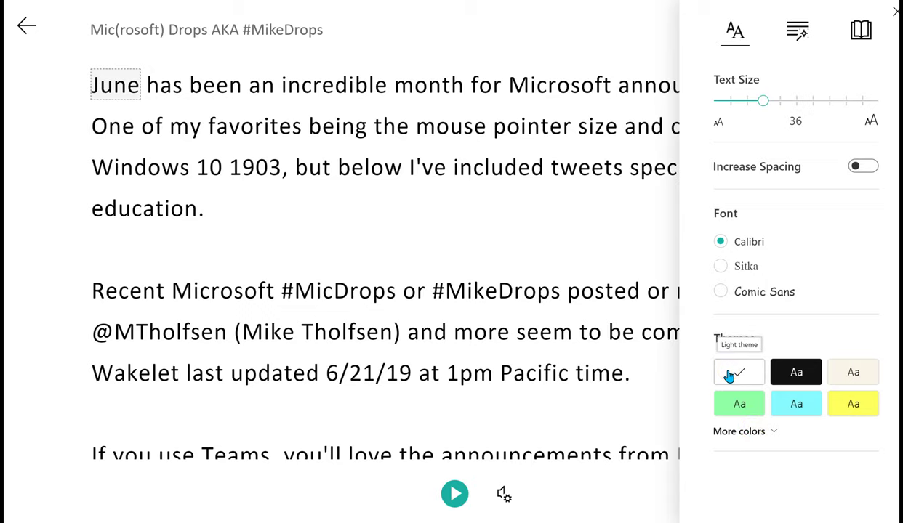
Try dark, green, light green and lavender page themes, ending on the Light theme.
left_click(791, 374)
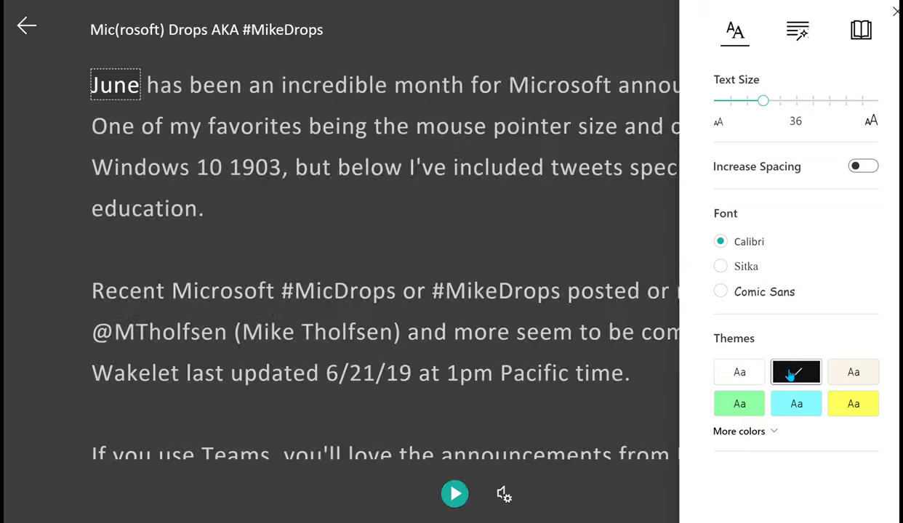
left_click(732, 375)
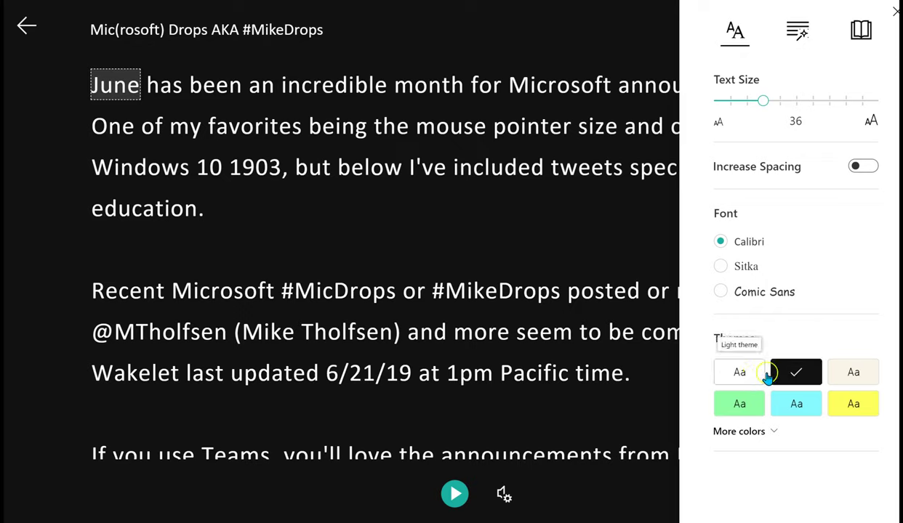
left_click(790, 372)
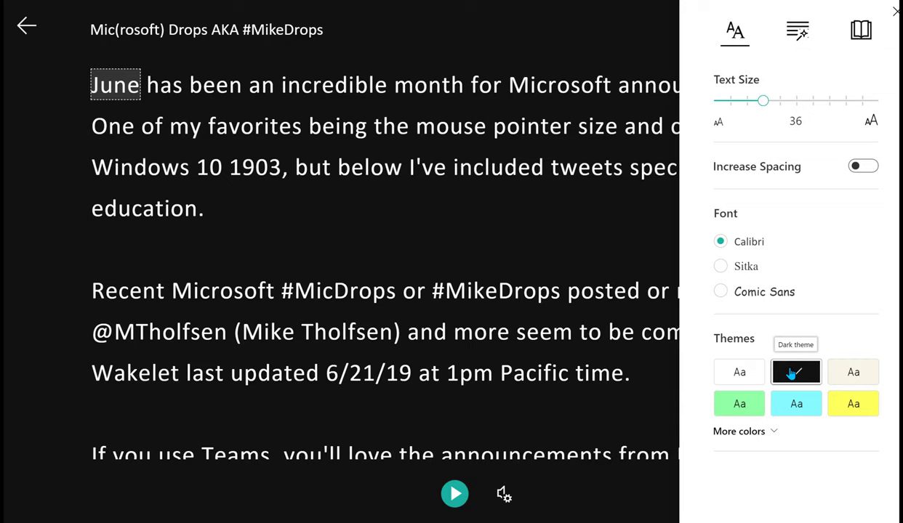
left_click(752, 435)
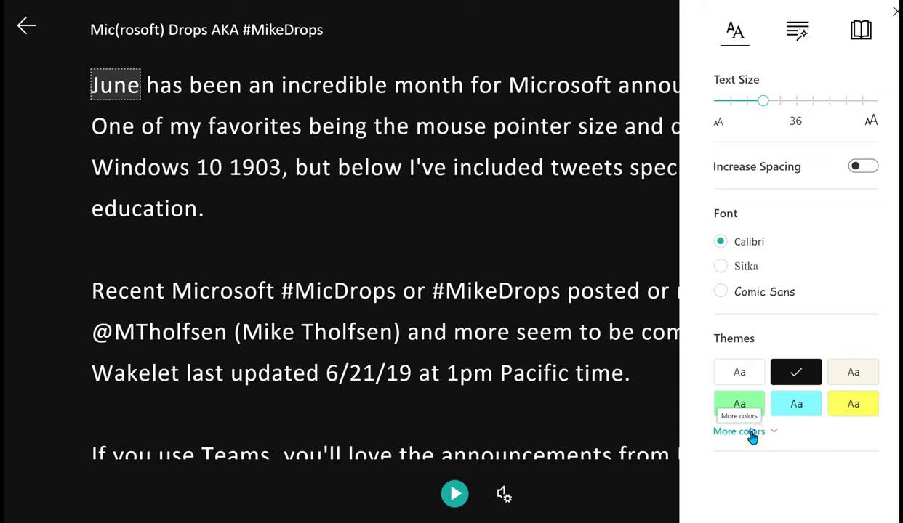
scroll(753, 435, "down", 2)
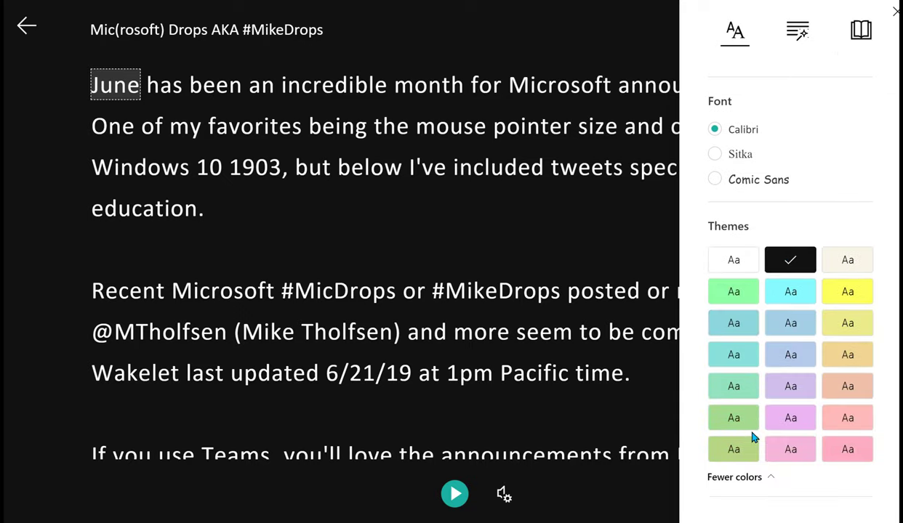
left_click(730, 449)
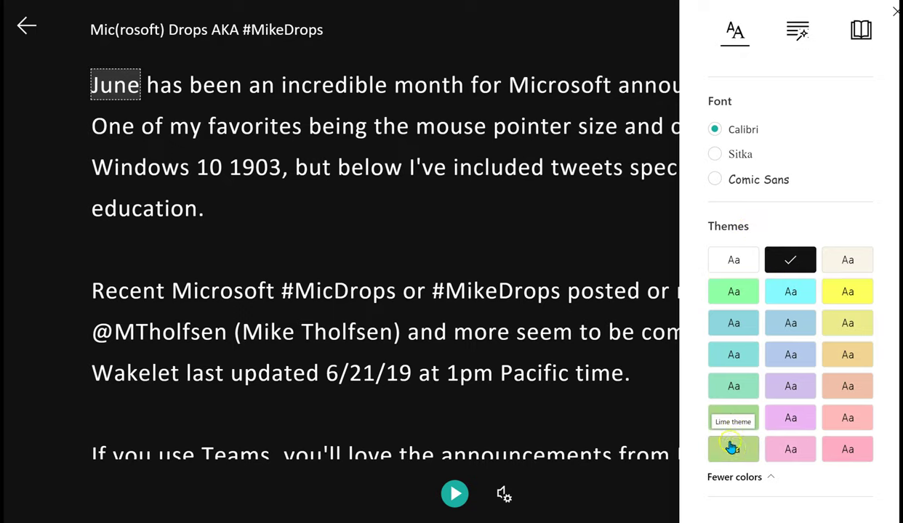
left_click(747, 302)
left_click(749, 428)
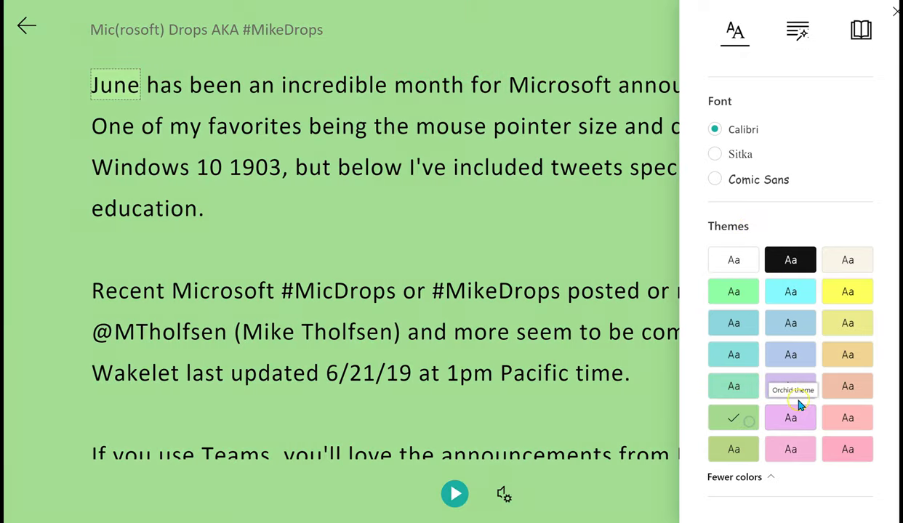
left_click(808, 392)
left_click(739, 263)
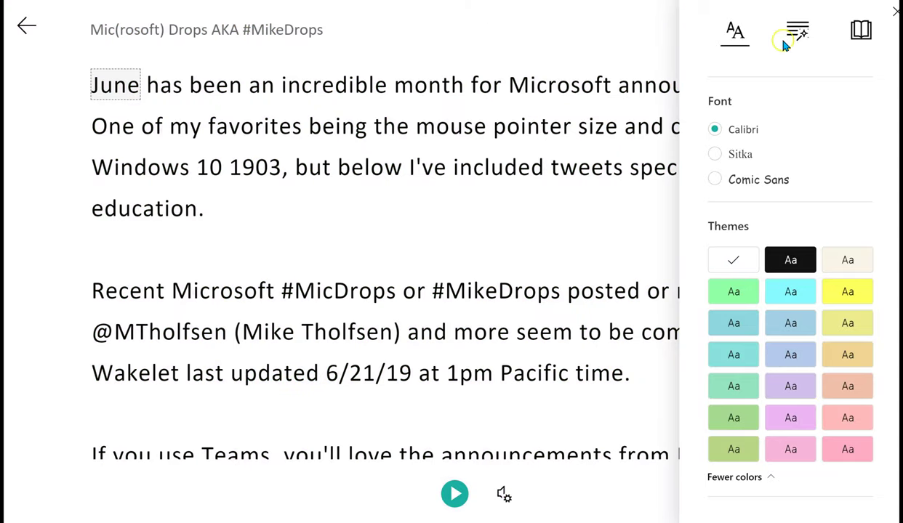
In Grammar Options, split the words into syllables, then remove the syllable breaks.
left_click(798, 38)
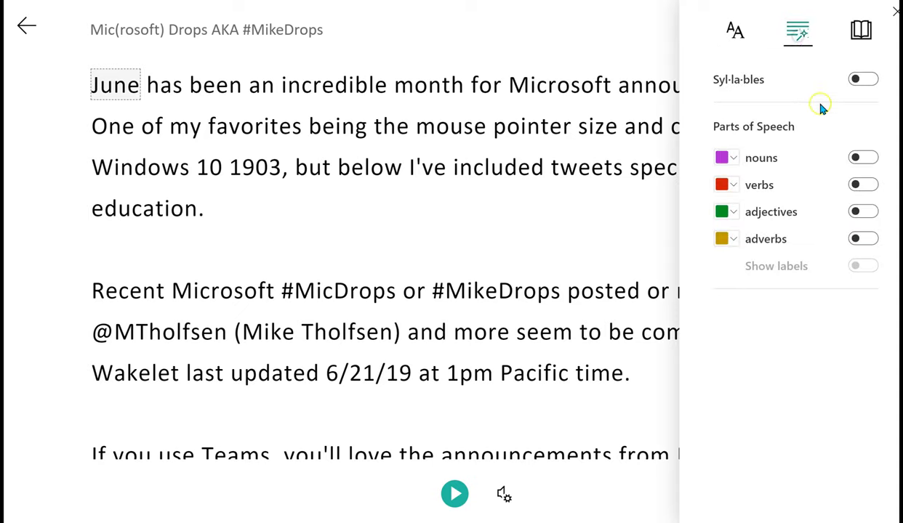
left_click(863, 78)
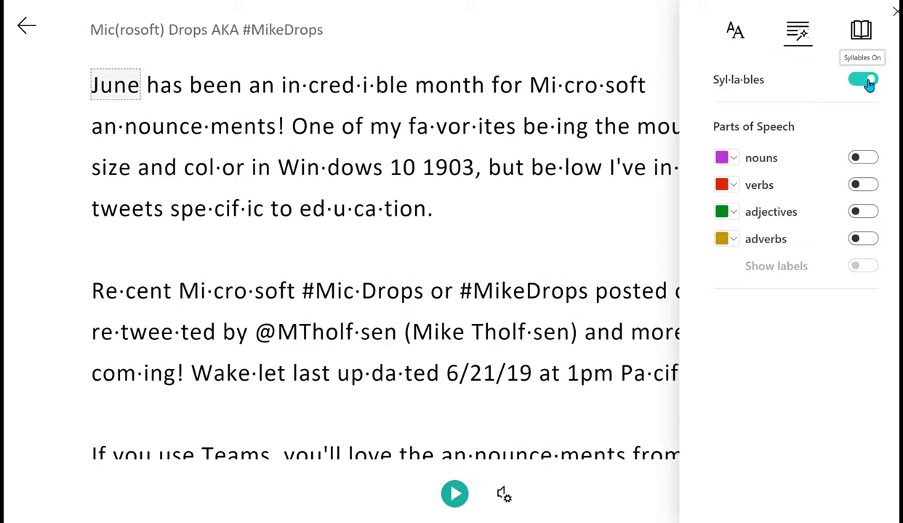
left_click(867, 81)
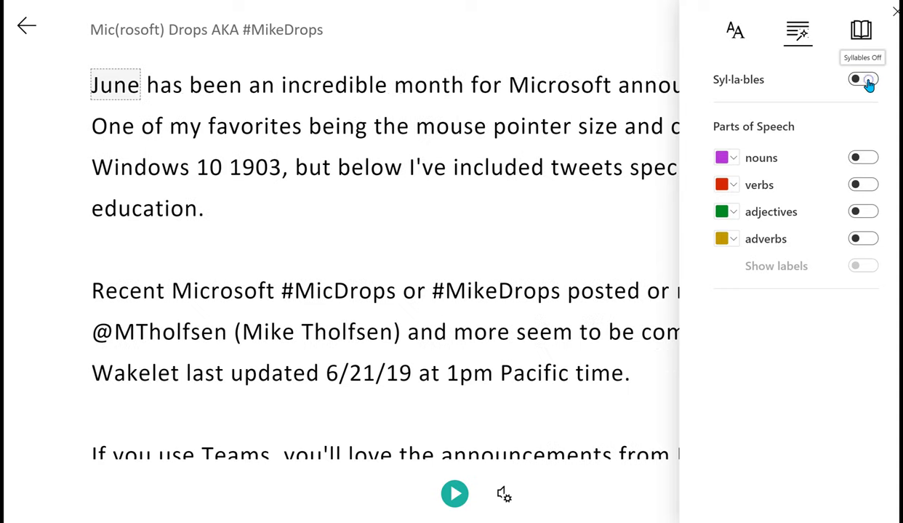
Colour nouns, verbs, adjectives and adverbs with labels, keeping verbs red and nouns purple.
left_click(866, 157)
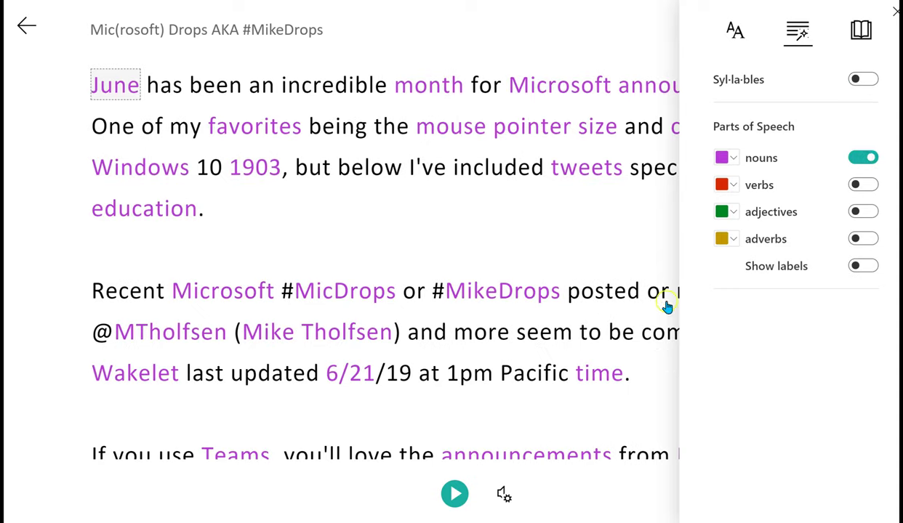
left_click(862, 186)
left_click(870, 211)
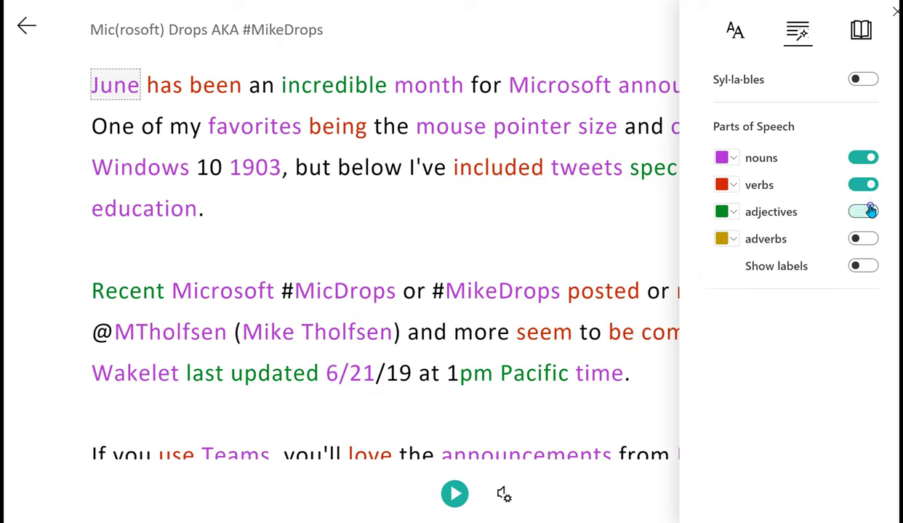
left_click(870, 239)
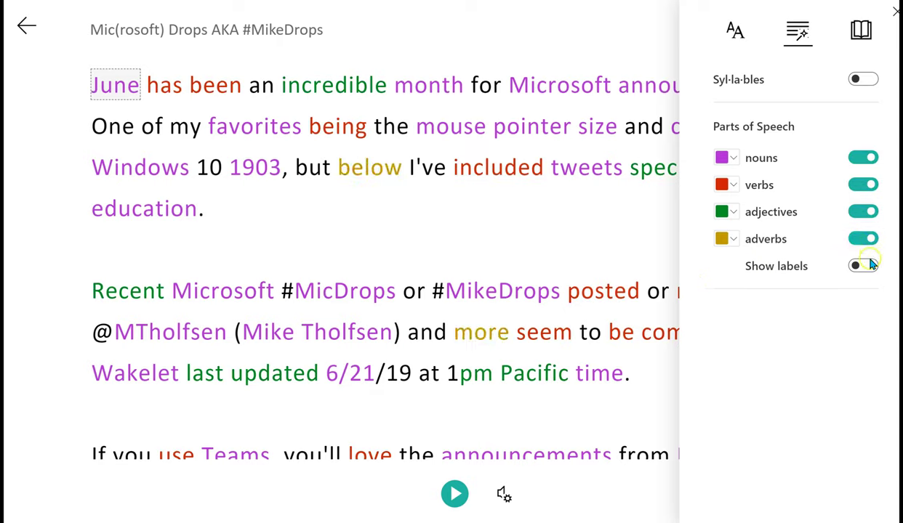
left_click(865, 269)
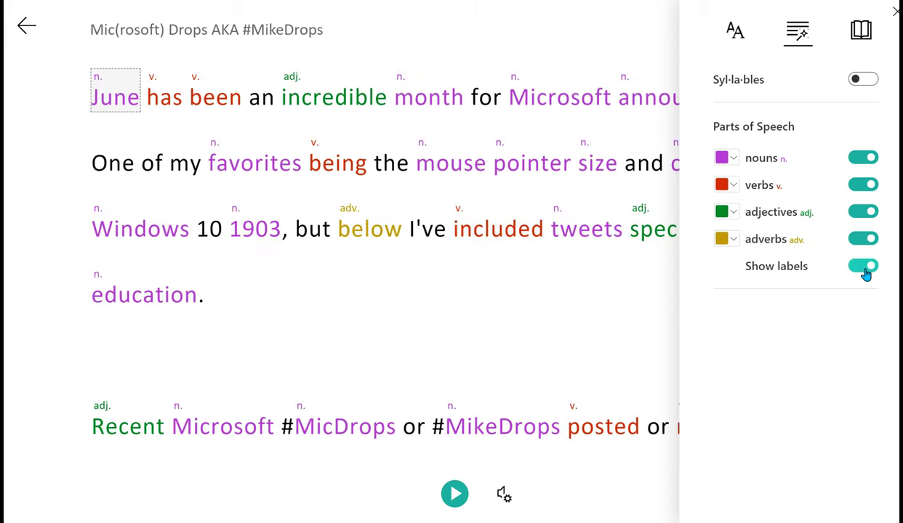
left_click(734, 189)
left_click(734, 190)
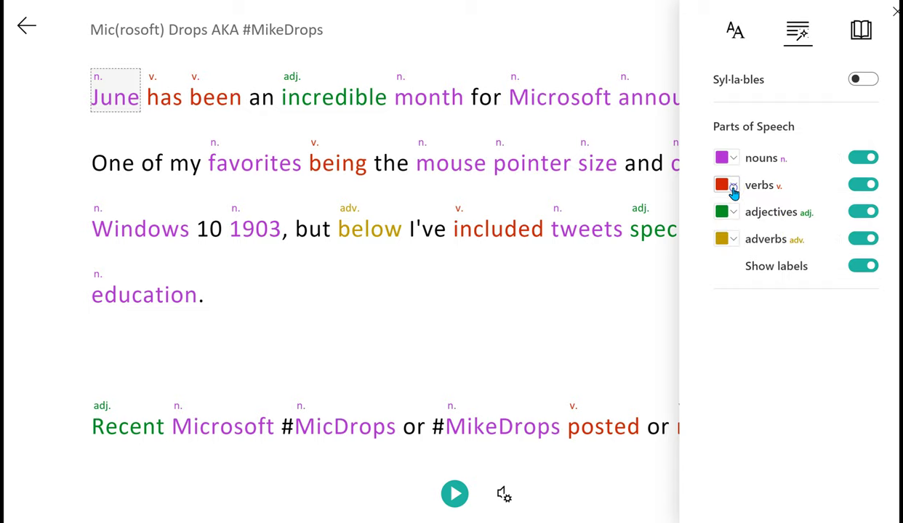
left_click(733, 160)
left_click(733, 160)
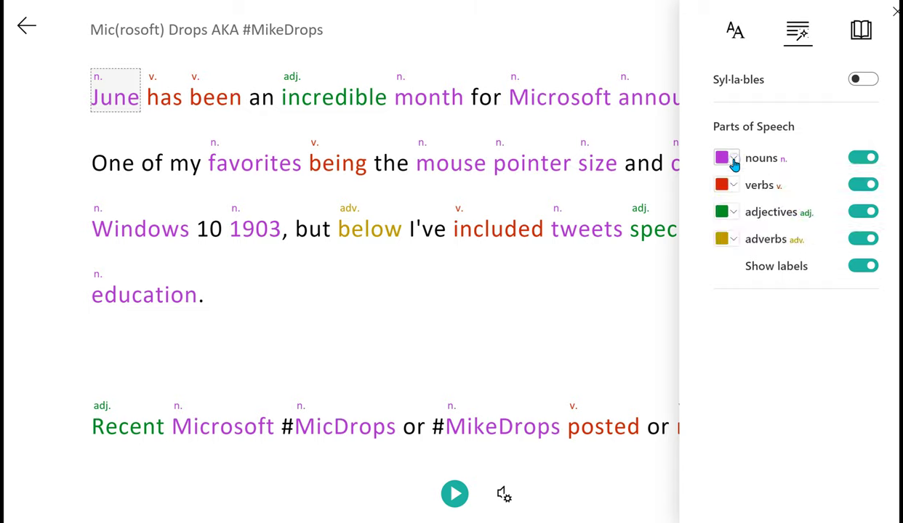
Clear all part-of-speech colouring and labels, leaving the description as plain text.
left_click(863, 157)
left_click(864, 212)
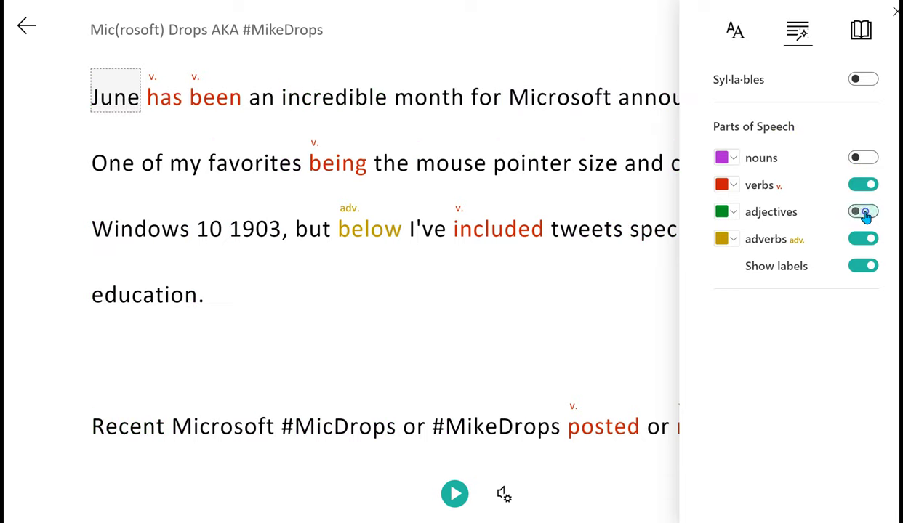
left_click(864, 266)
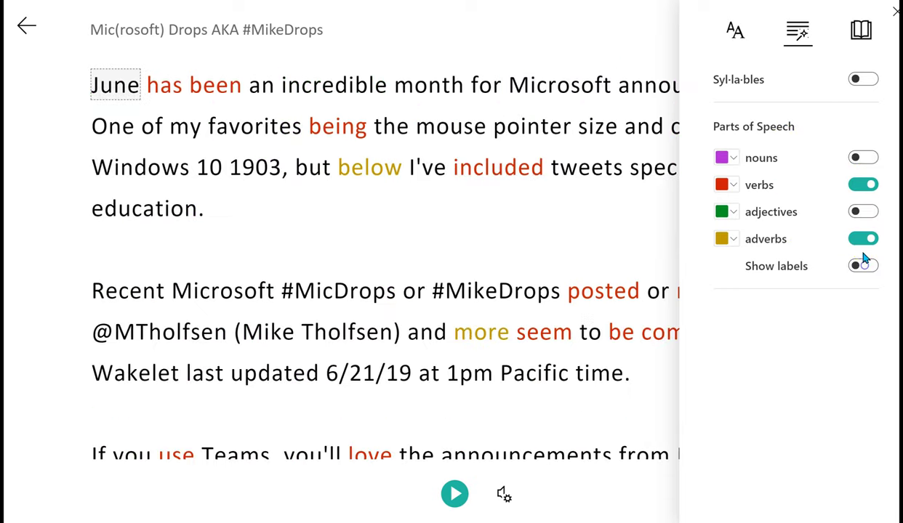
left_click(862, 240)
left_click(862, 184)
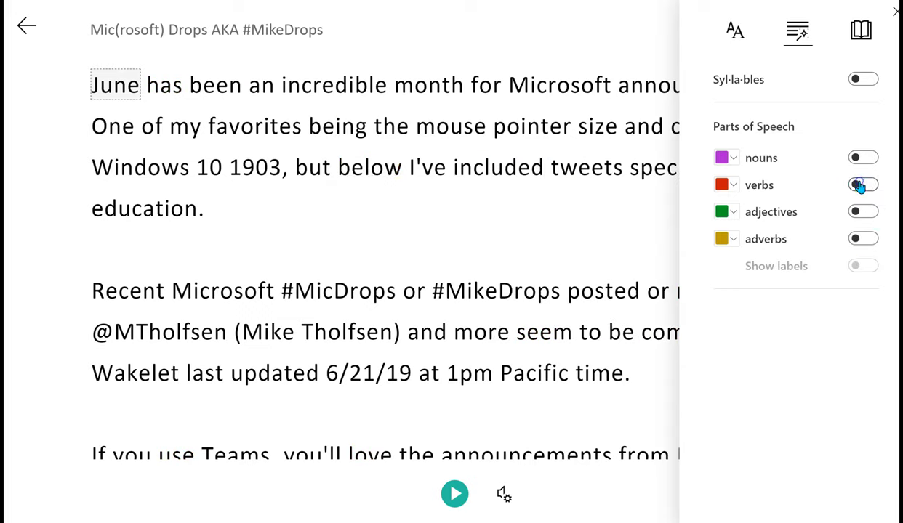
left_click(862, 29)
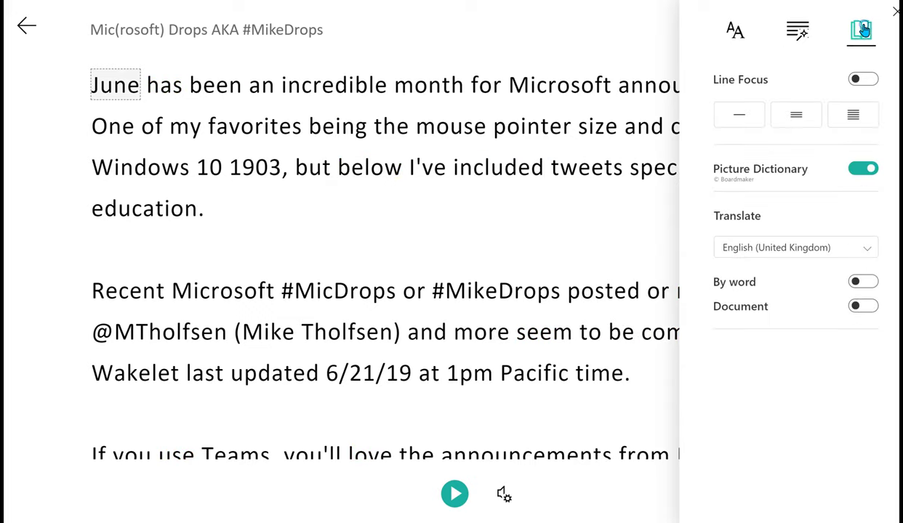
Try Line Focus at one, three and five lines, turn it off, then view the 'mouse' picture.
left_click(738, 116)
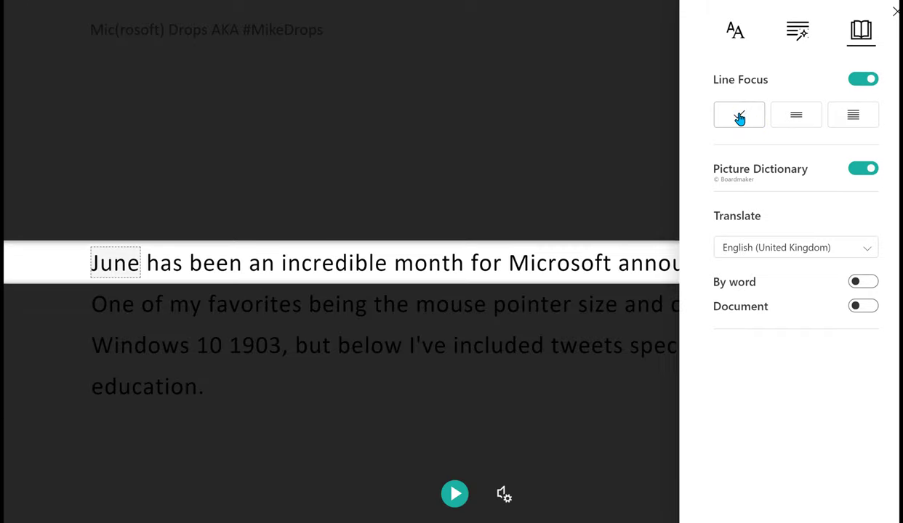
left_click(793, 116)
left_click(858, 116)
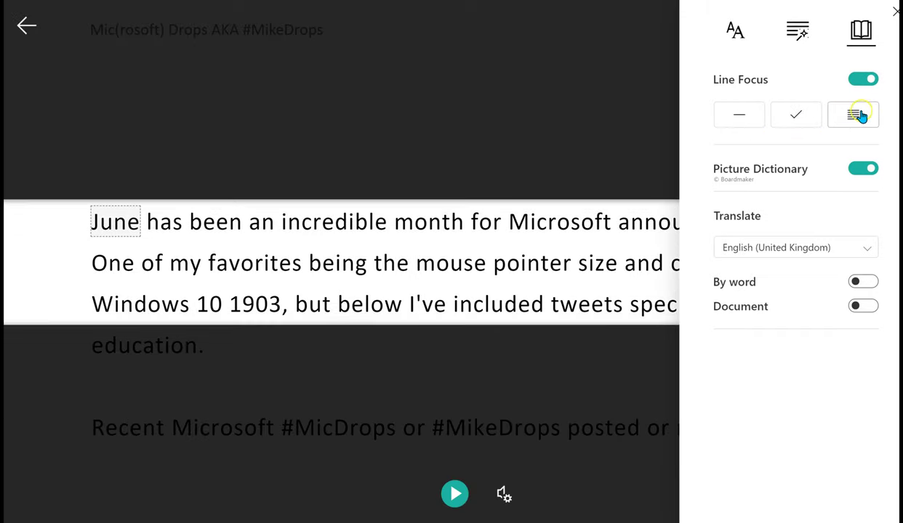
left_click(744, 115)
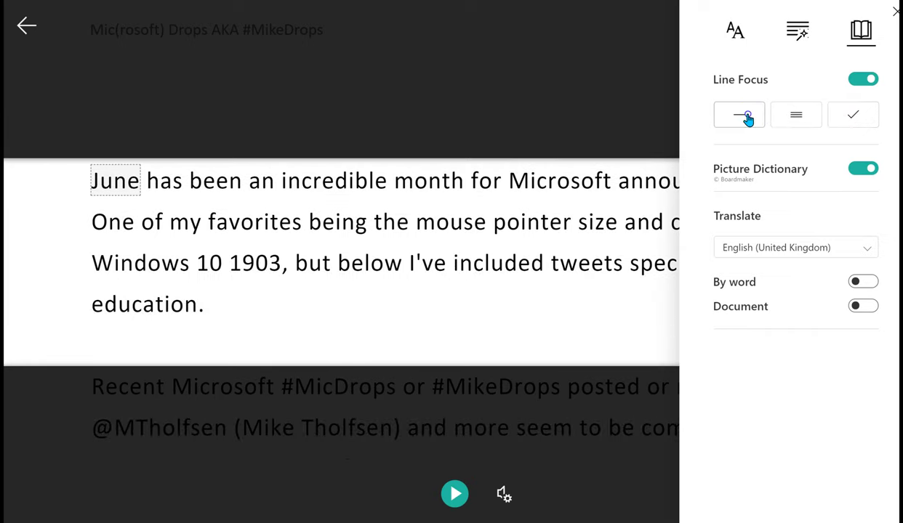
left_click(743, 120)
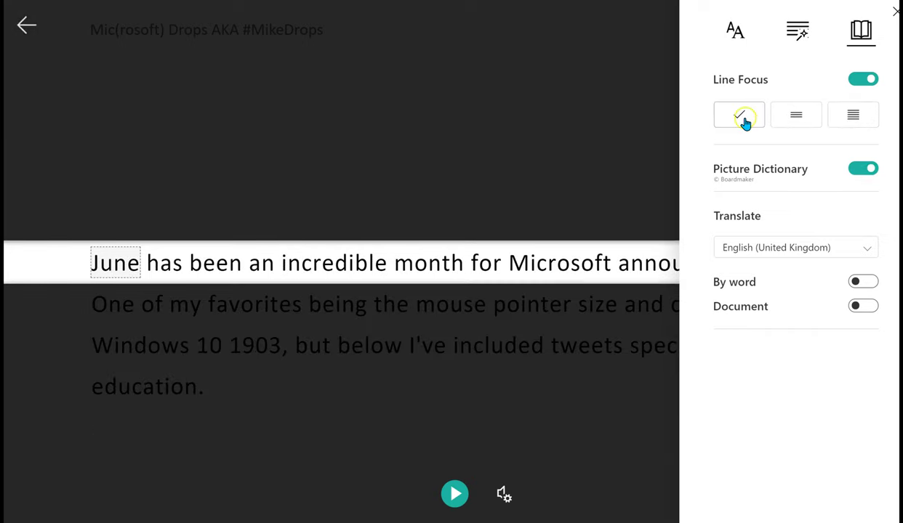
left_click(863, 78)
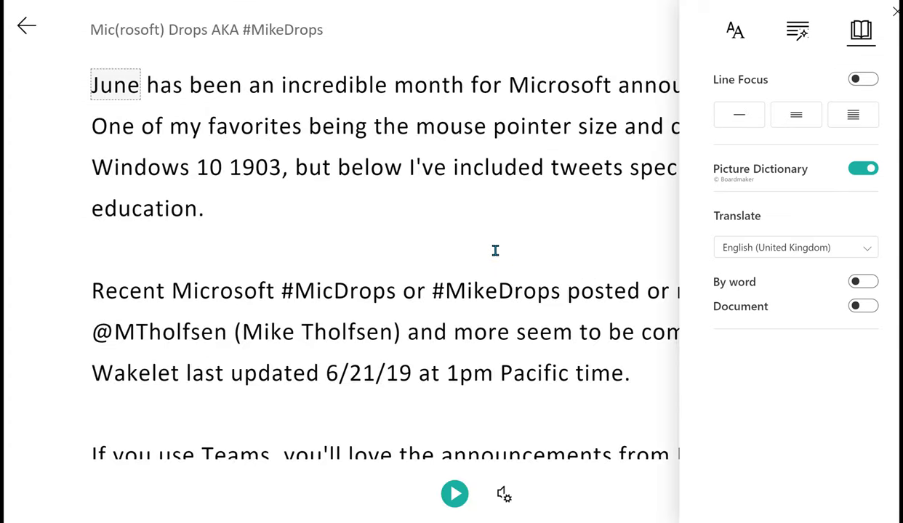
left_click(267, 227)
Show the picture dictionary entry for 'mouse' (computer mouse and rodent), then reopen reading preferences.
left_click(445, 123)
left_click(453, 126)
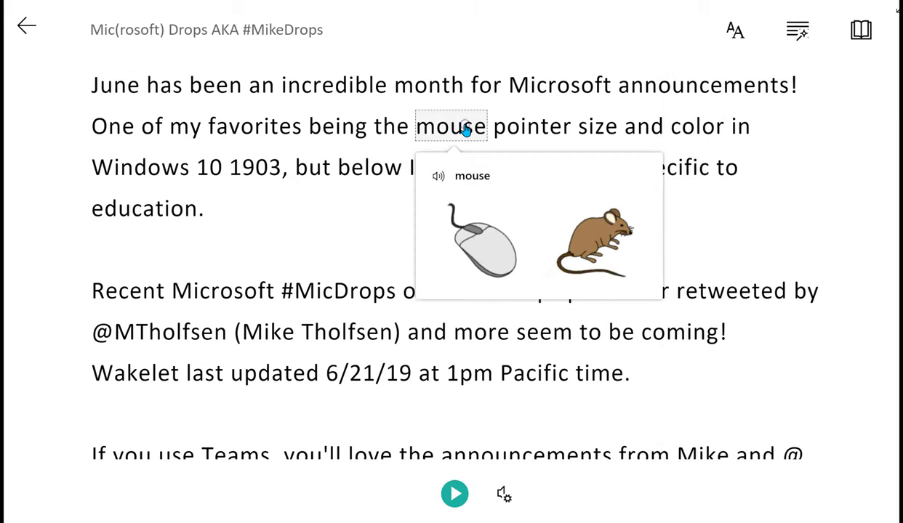
left_click(477, 263)
left_click(862, 32)
Set the word translation language to Spanish (Mexico).
left_click(731, 250)
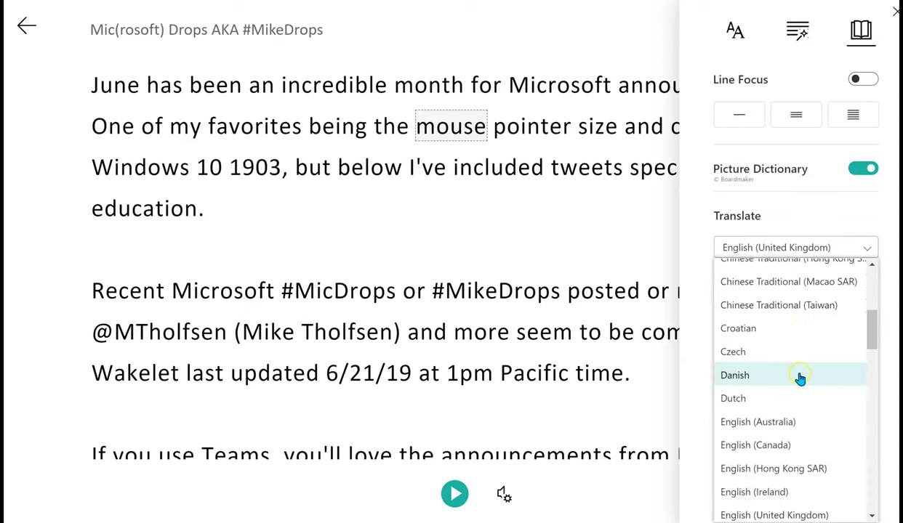
scroll(800, 378, "down", 5)
scroll(799, 379, "down", 8)
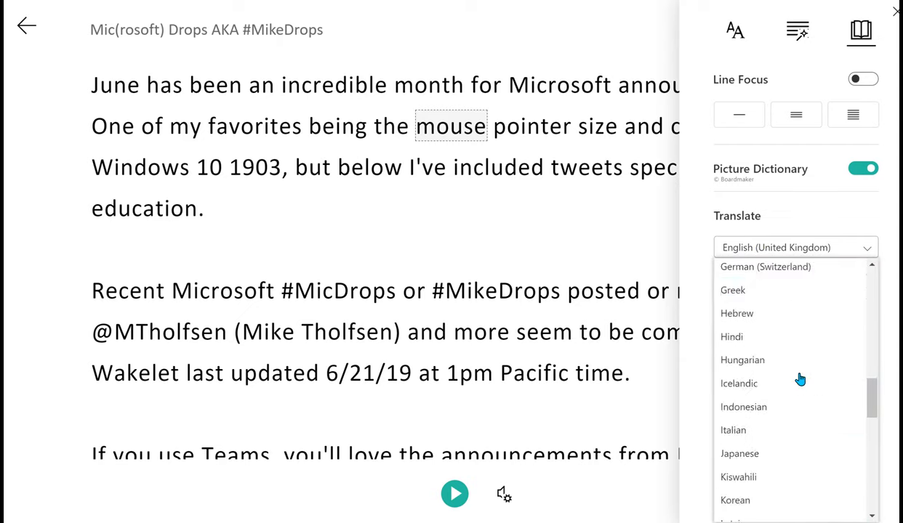
scroll(799, 379, "down", 7)
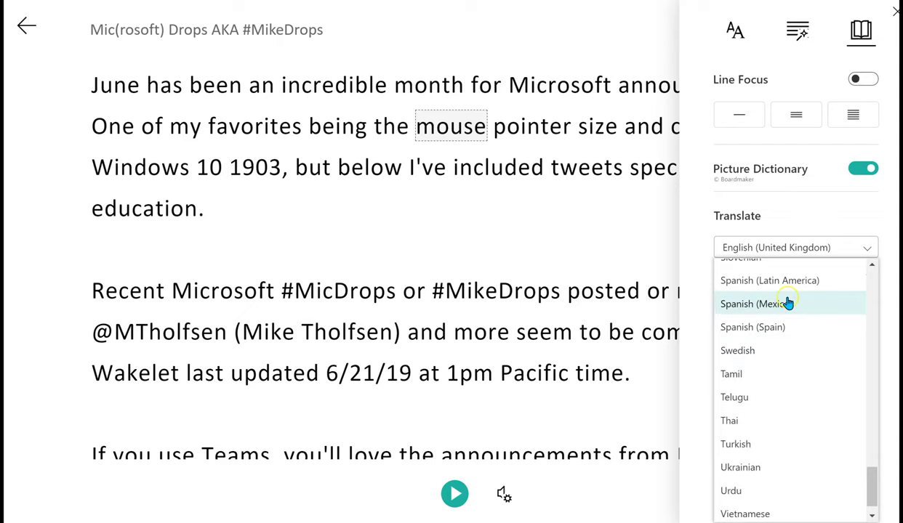
left_click(762, 304)
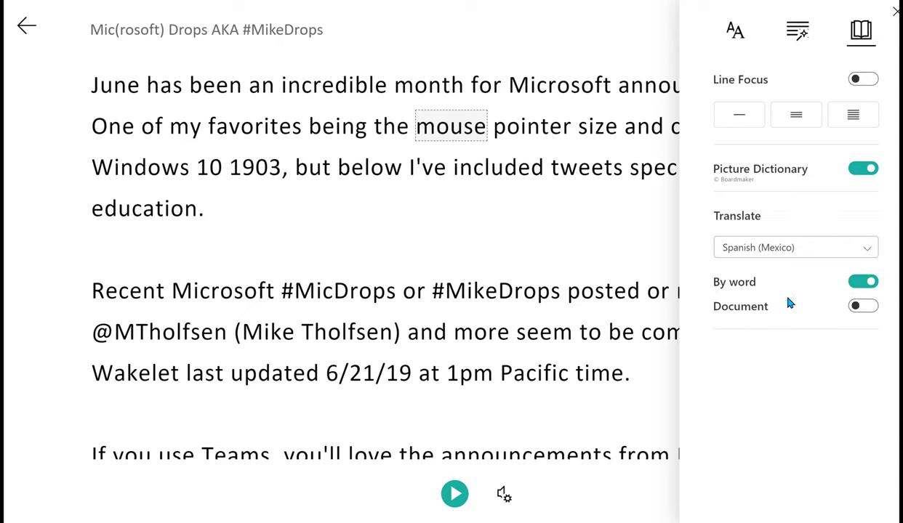
Look up 'mouse' to see its Spanish translation, del ratón, then reopen reading preferences.
left_click(457, 131)
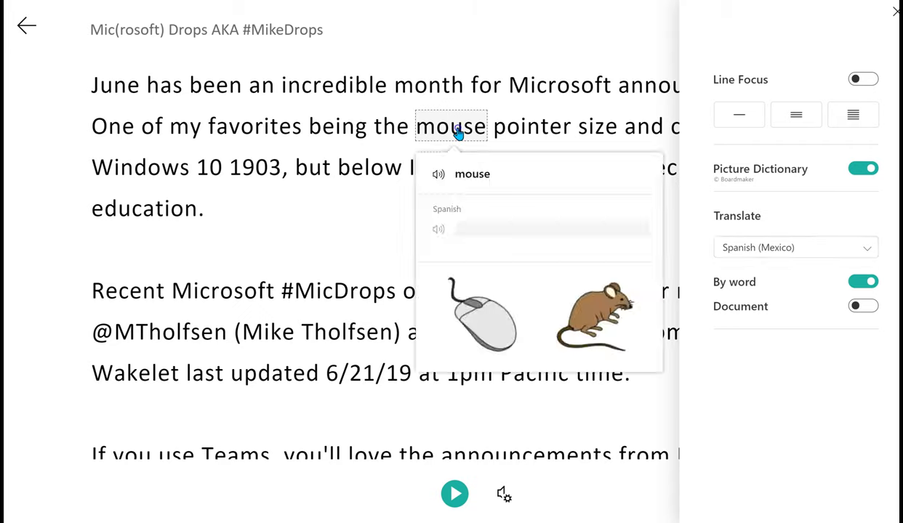
left_click(456, 131)
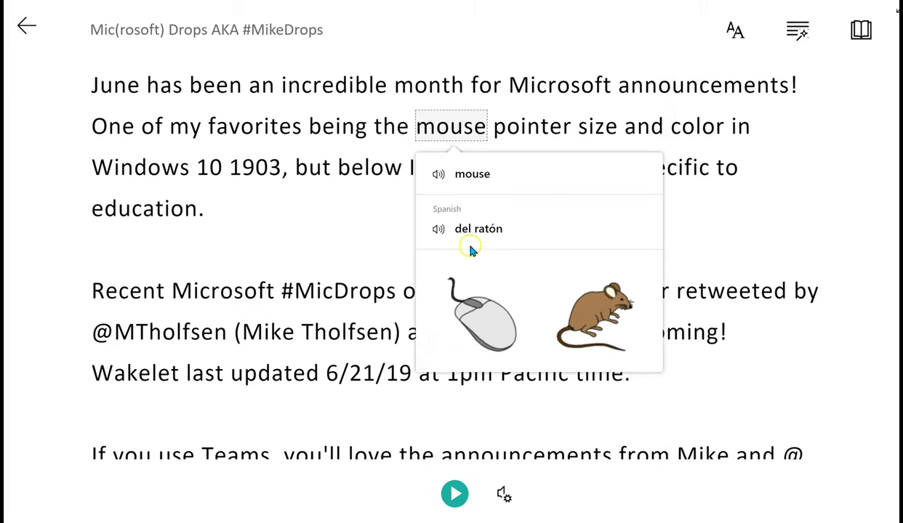
left_click(455, 136)
left_click(860, 31)
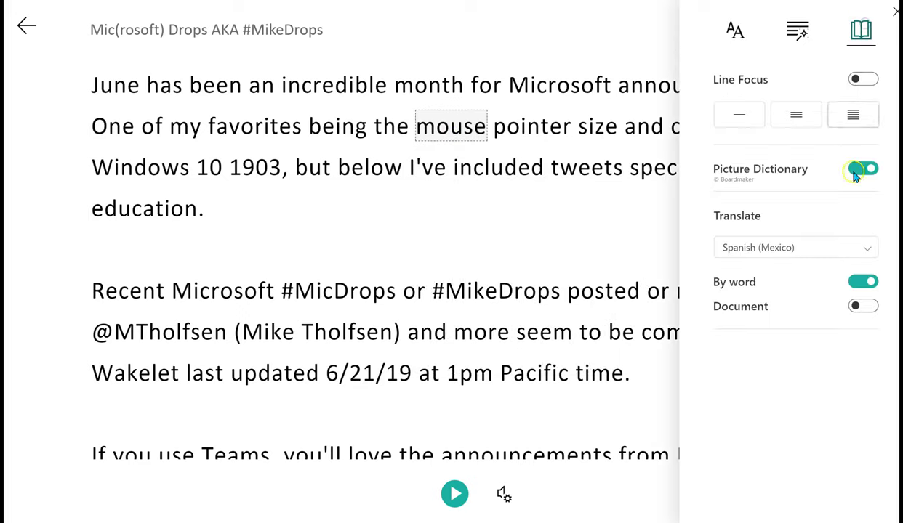
Turn whole-document Spanish translation on and back off, then close reading preferences.
left_click(865, 306)
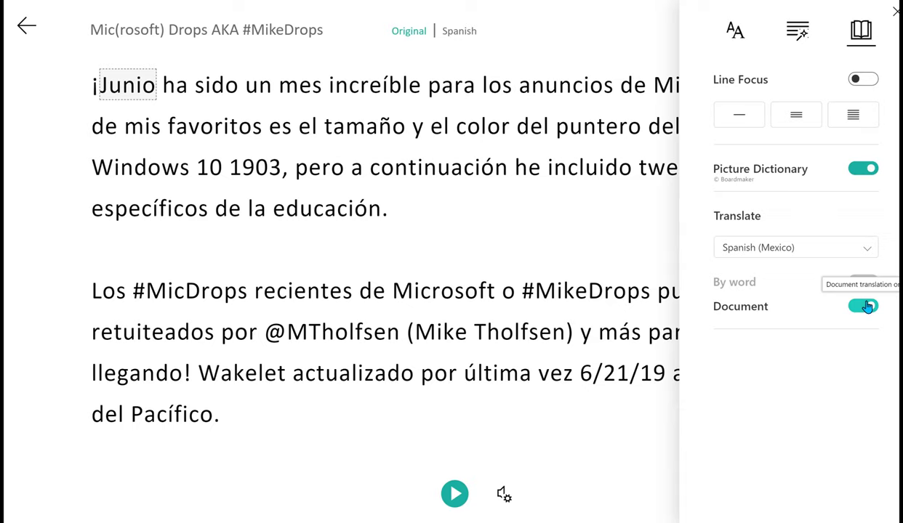
left_click(865, 306)
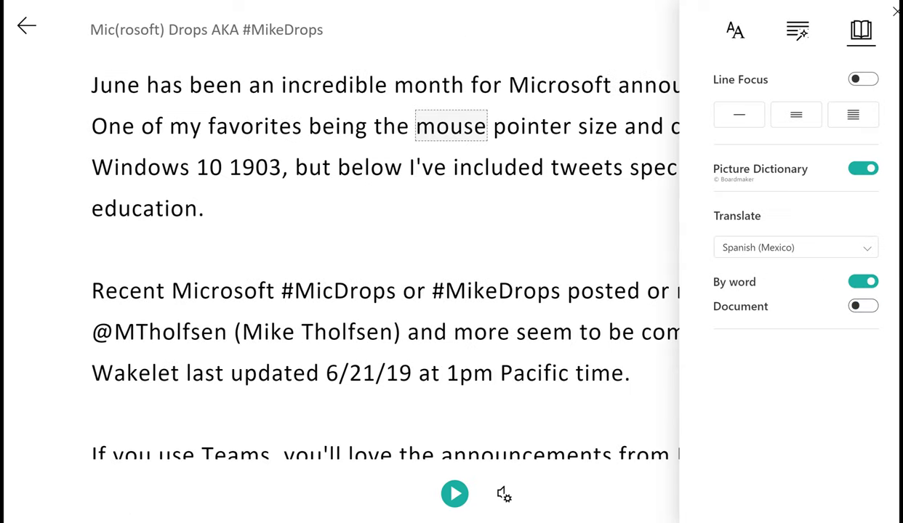
key("Escape")
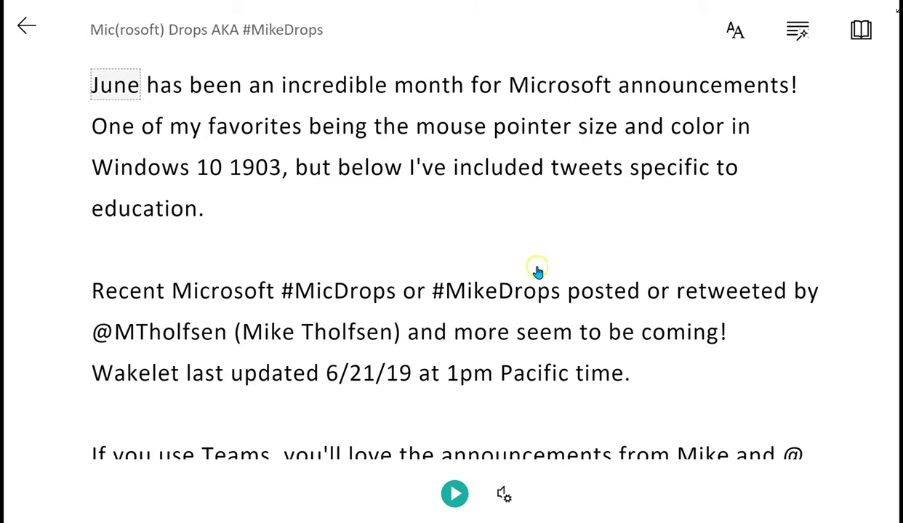
Check voice settings at speed 1 with the female voice, play then pause read-aloud.
left_click(502, 500)
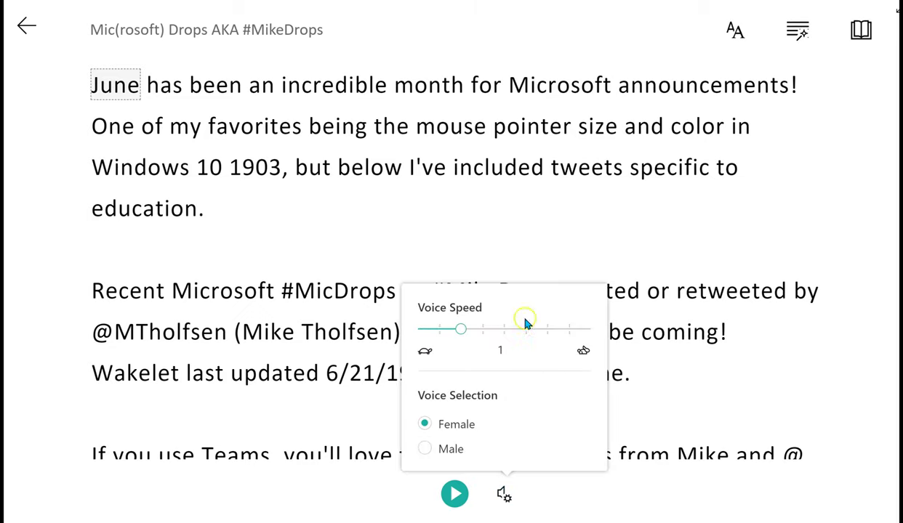
left_click(454, 494)
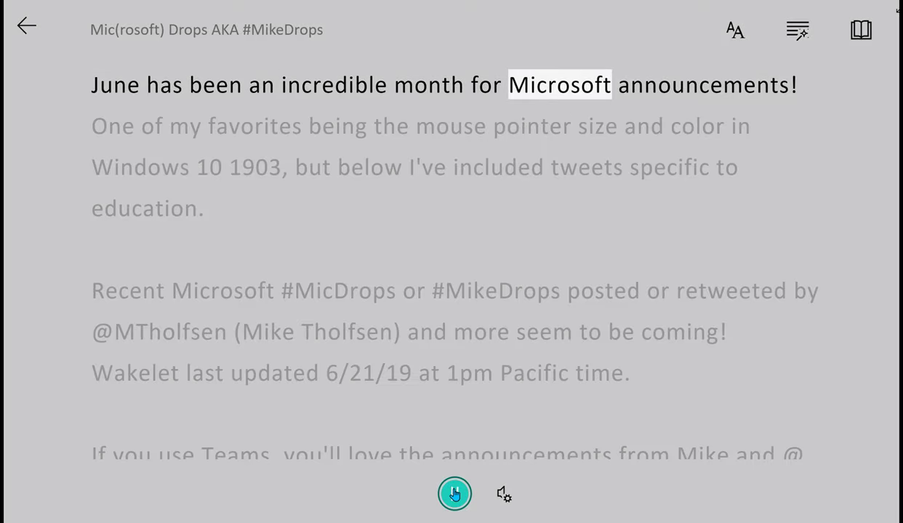
left_click(455, 494)
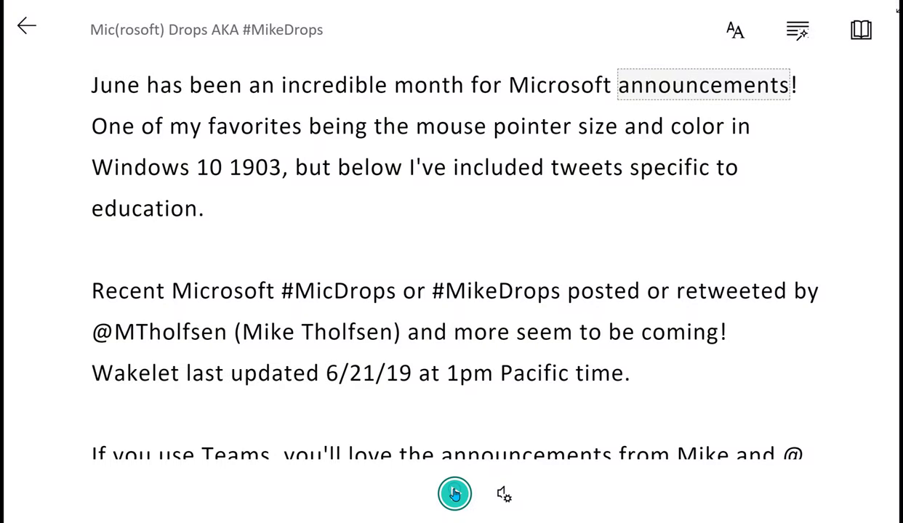
left_click(863, 30)
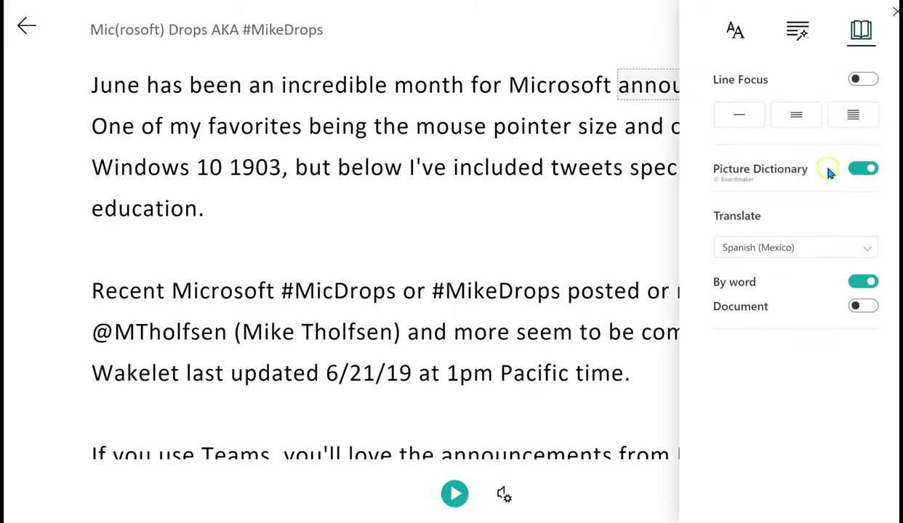
Translate the whole document into Spanish and play, then pause, its read-aloud.
left_click(870, 307)
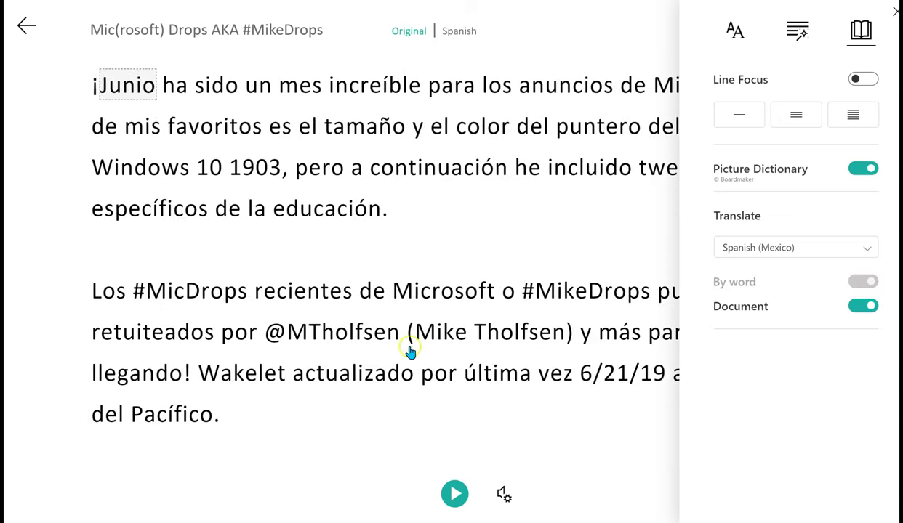
left_click(102, 93)
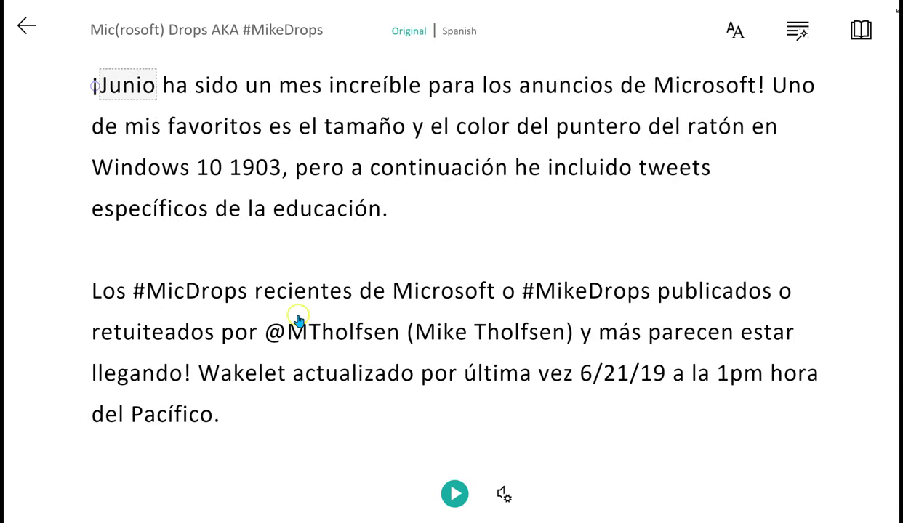
left_click(456, 492)
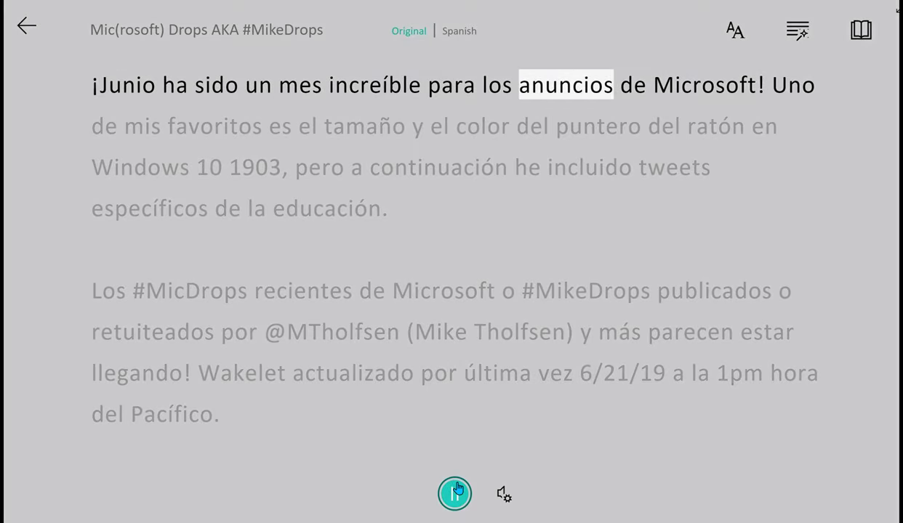
left_click(455, 492)
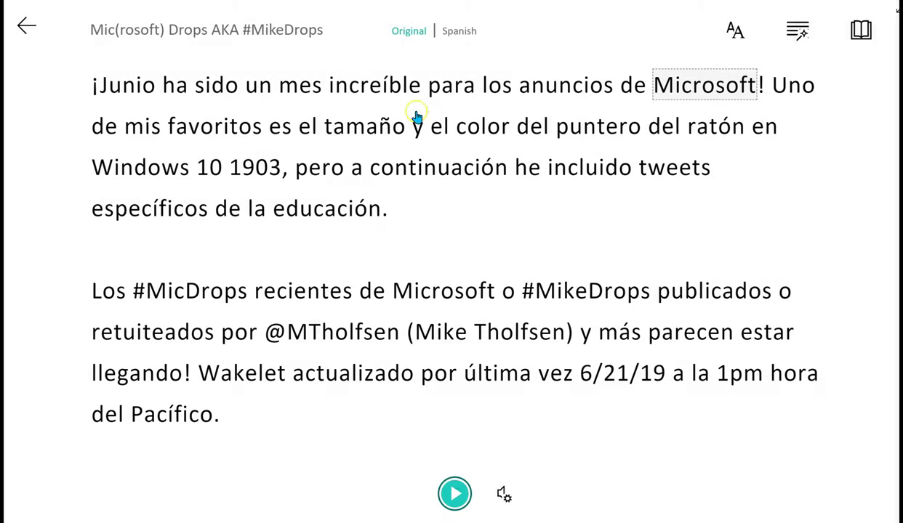
Switch between the original English and Spanish text, then exit to the Wakelet collection.
left_click(410, 34)
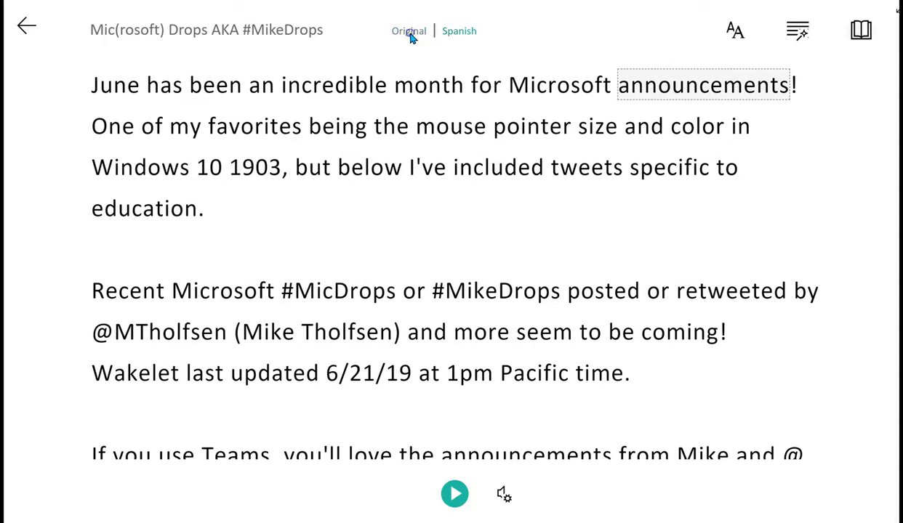
left_click(457, 31)
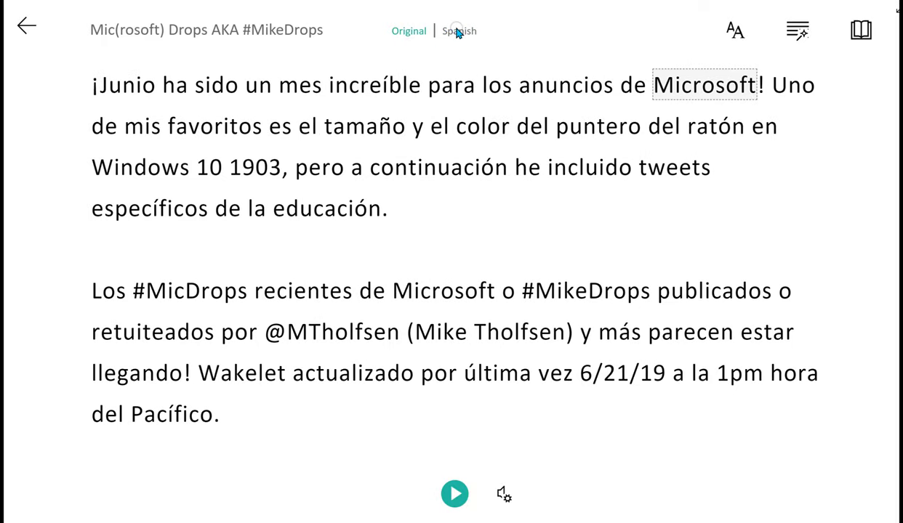
left_click(29, 30)
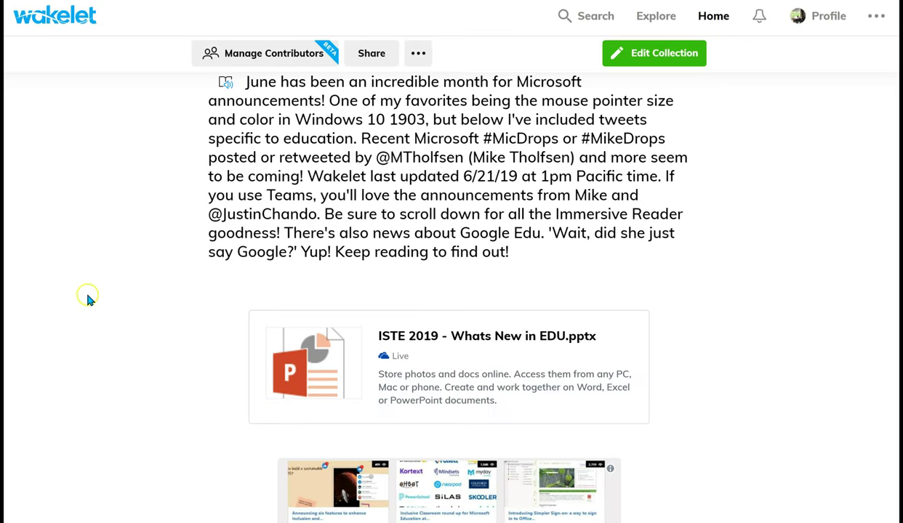